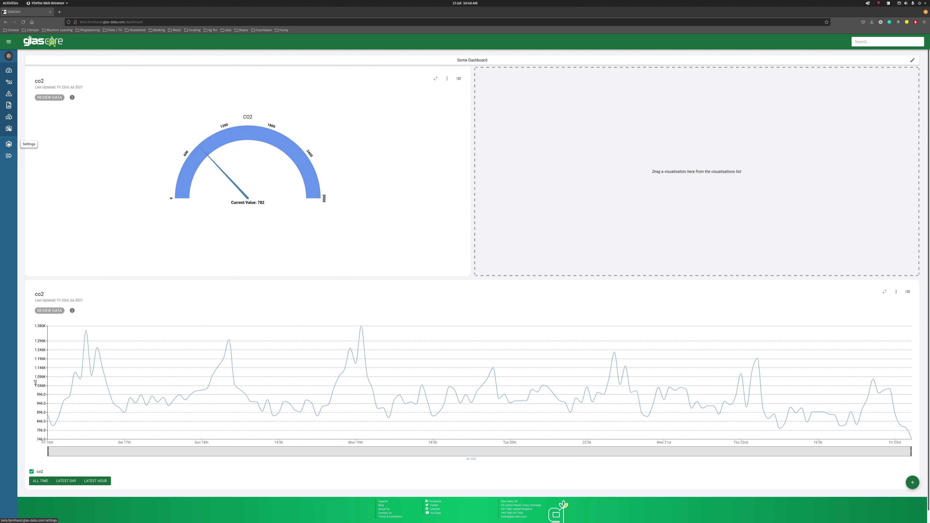
- Add the account's own email address under Sender Email Addresses in Settings
click(9, 144)
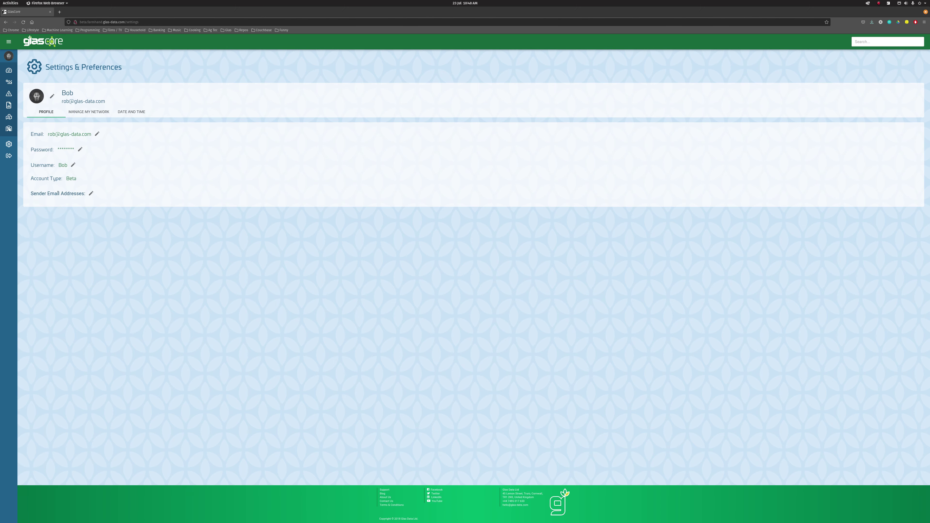
click(90, 193)
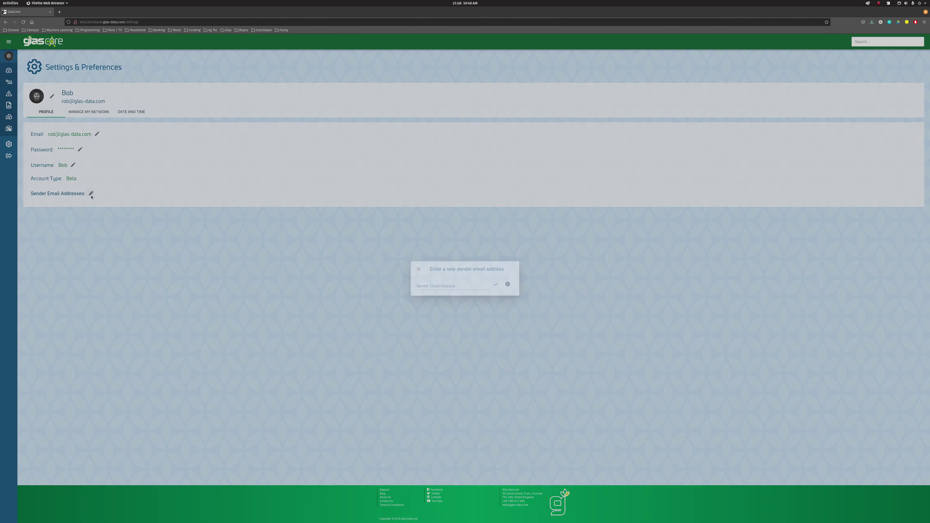
click(428, 286)
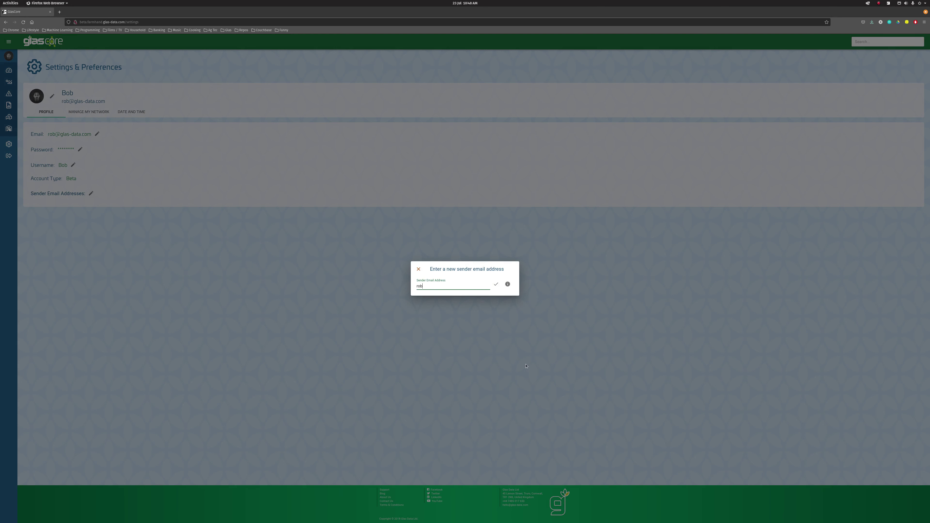
click(495, 284)
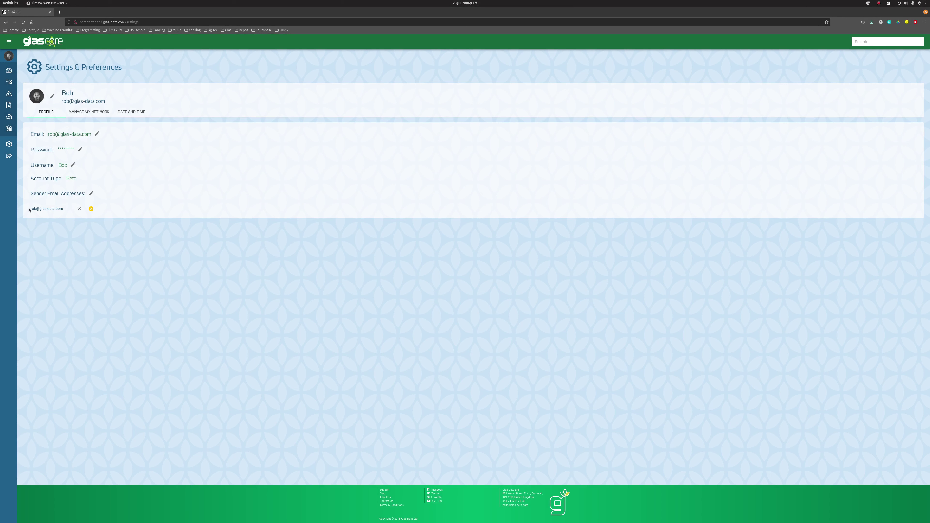
- Check the sender address's pending status, then reload Settings until it shows verified
drag(29, 209, 66, 211)
click(65, 212)
mouse_move(91, 209)
key(F5)
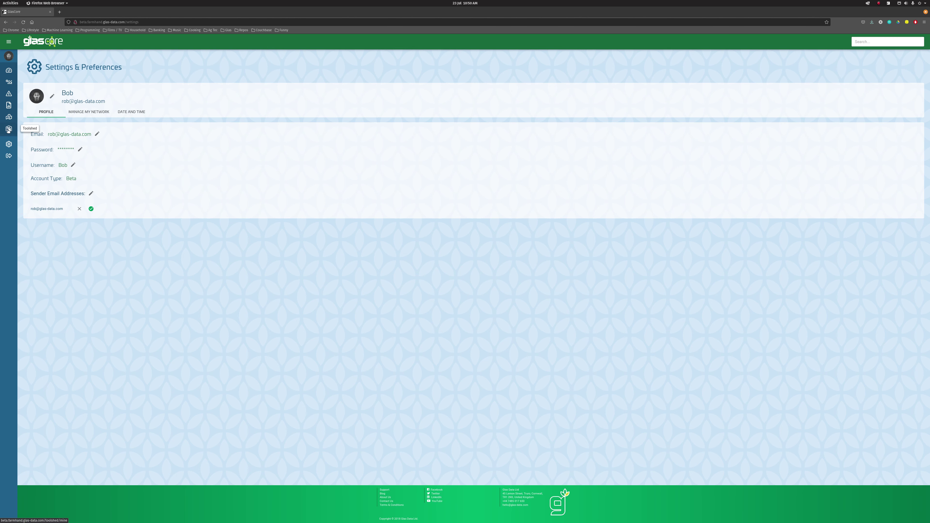
- Open the Data Import tool from the Toolshed
click(8, 130)
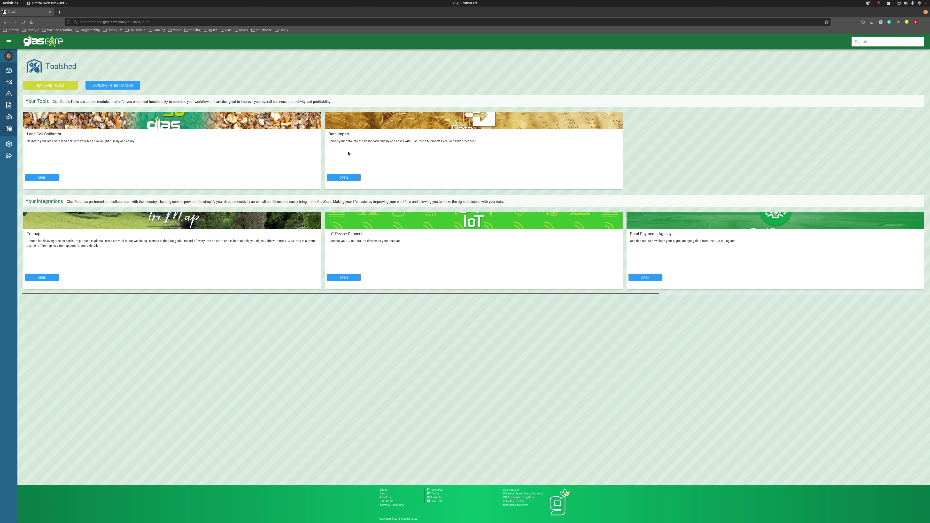
click(357, 177)
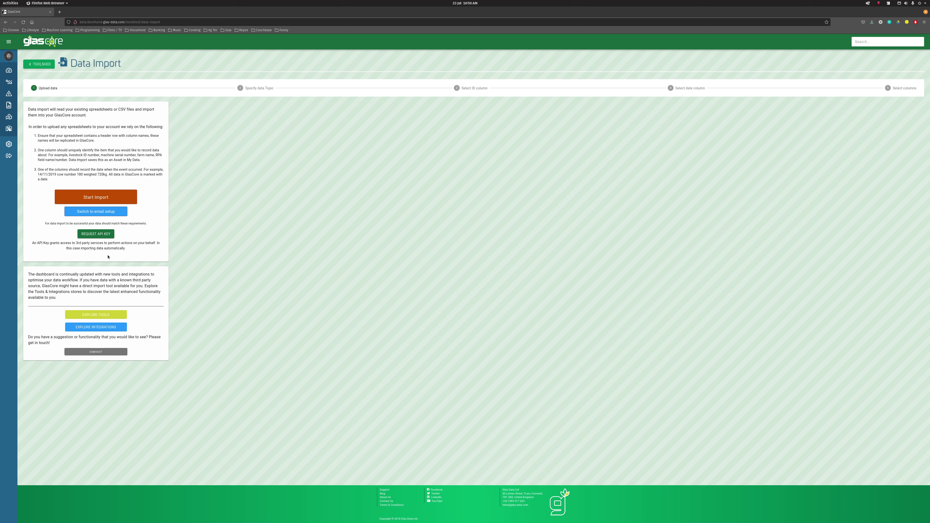
- Request a Data Import API key and allow its read, create and update permissions
click(96, 235)
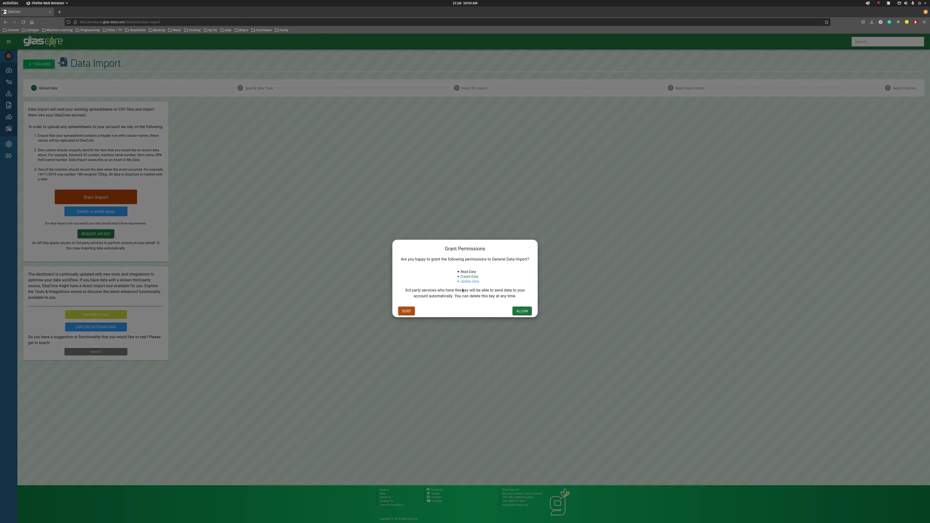
click(520, 314)
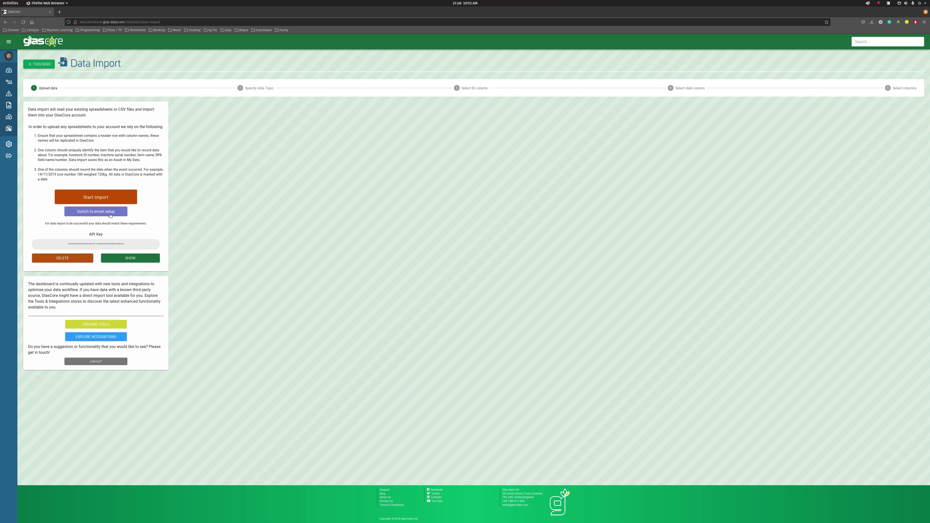
- Switch to email setup and create recipient 'demo' with the verified sender address
click(84, 216)
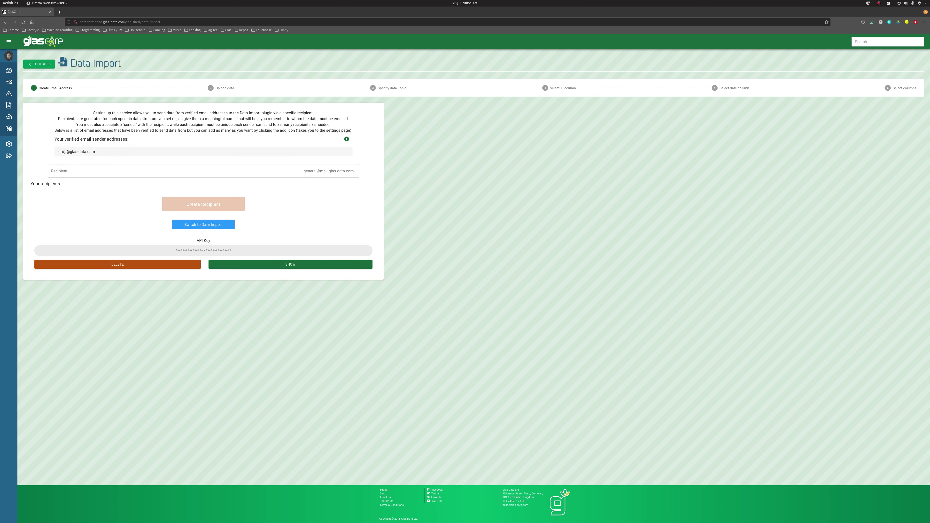
click(91, 152)
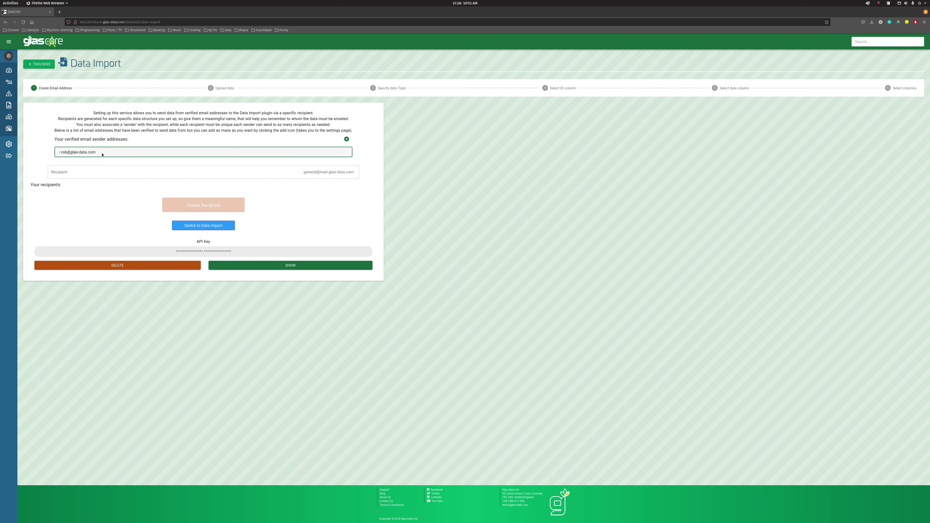
click(108, 173)
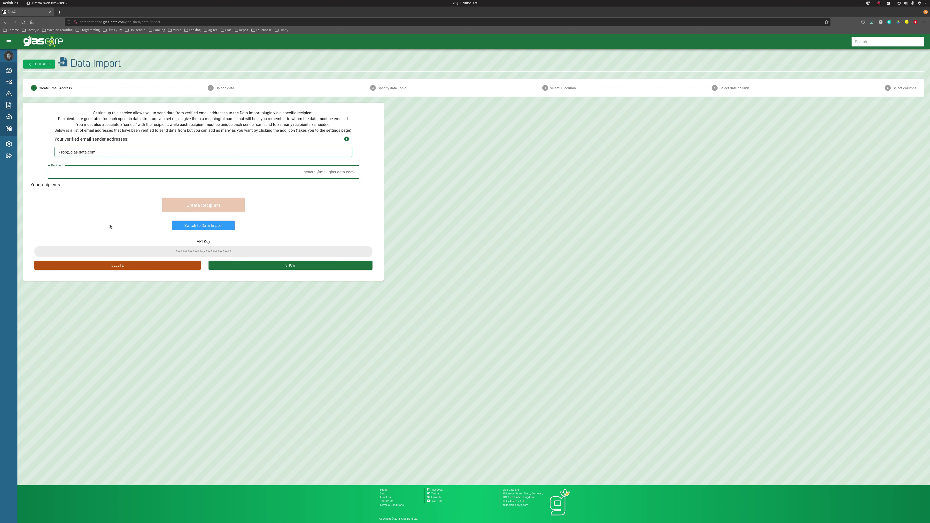
text(demo)
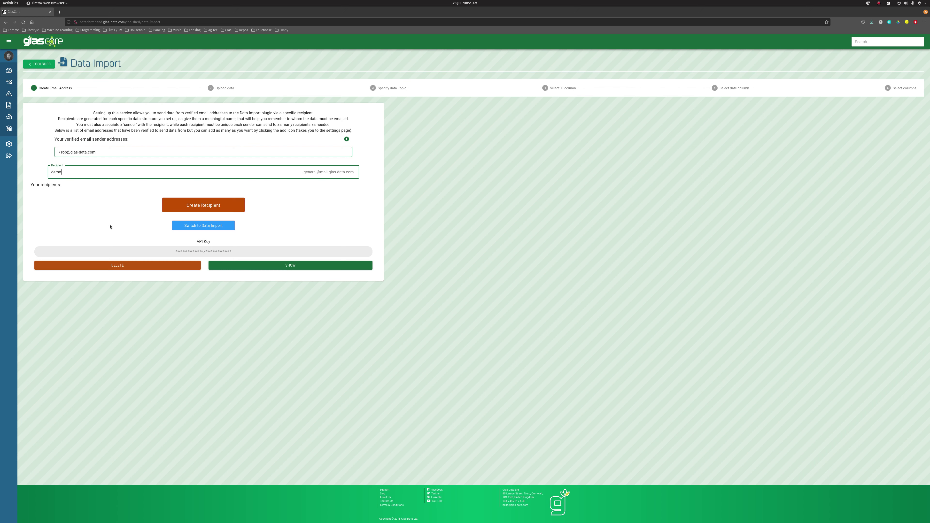
click(110, 226)
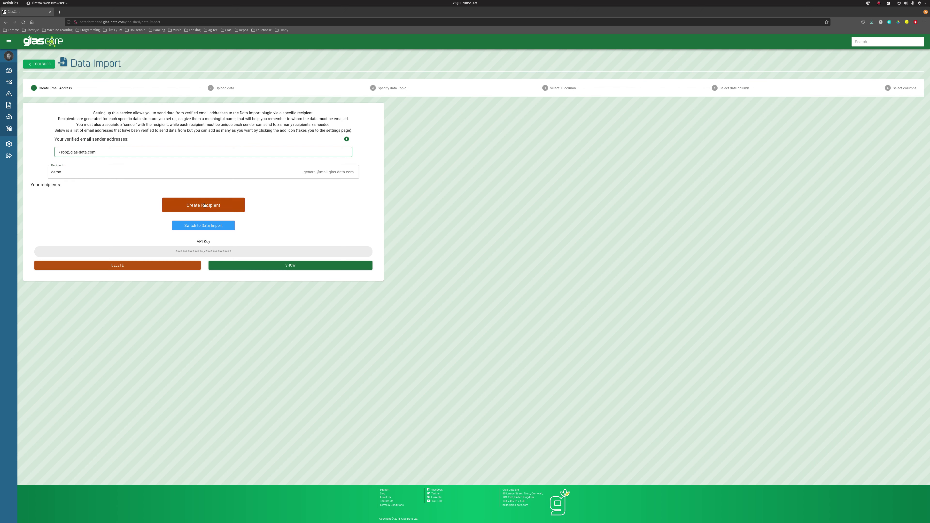
click(218, 205)
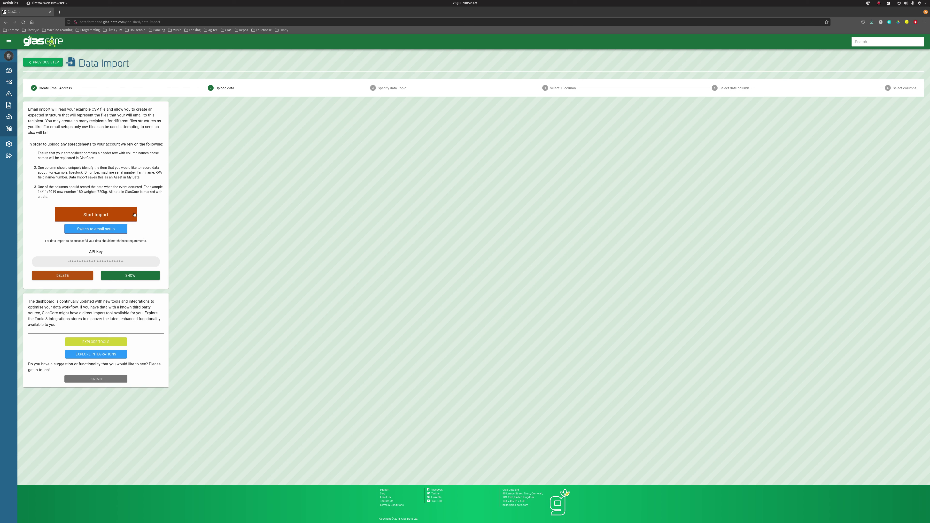
- Start the import by uploading vdd - export.csv from Downloads
click(111, 214)
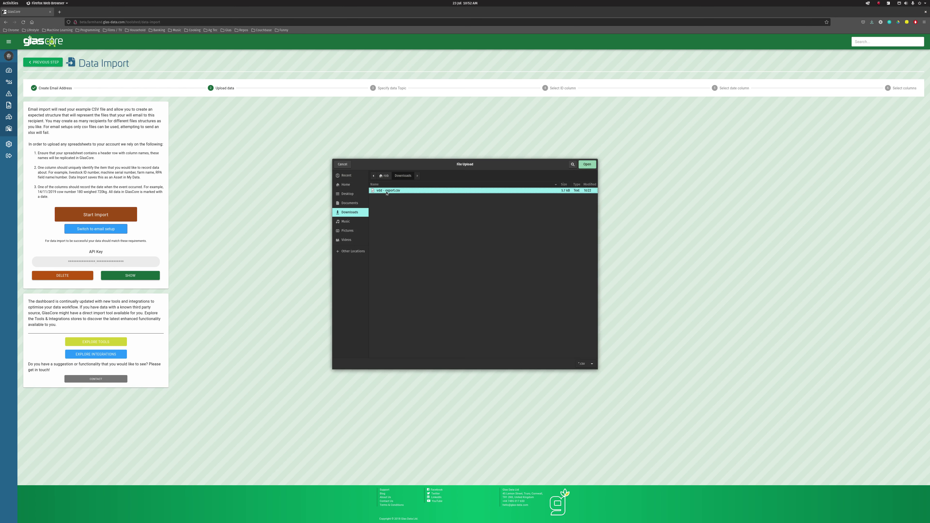
click(587, 164)
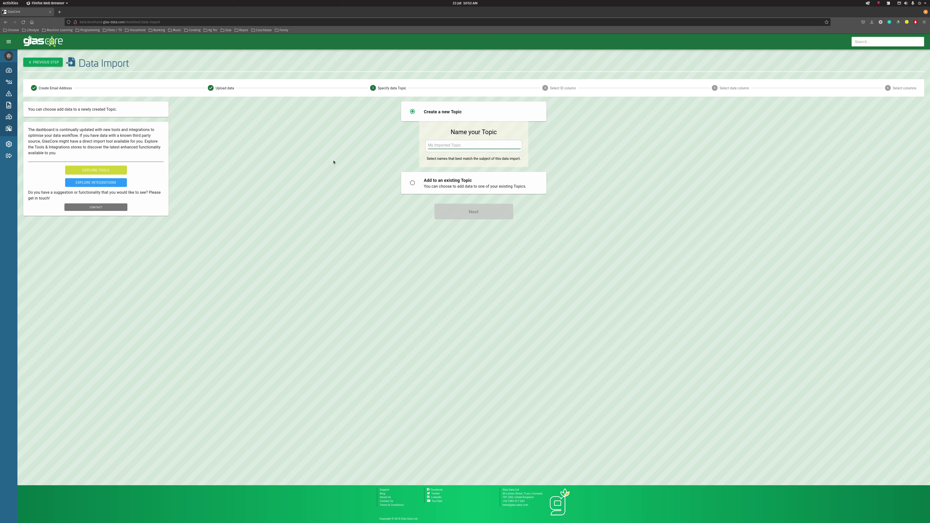
- Name the topic 'Demo', with Asset Name as ID column and Timestamp as date column
text(Demo)
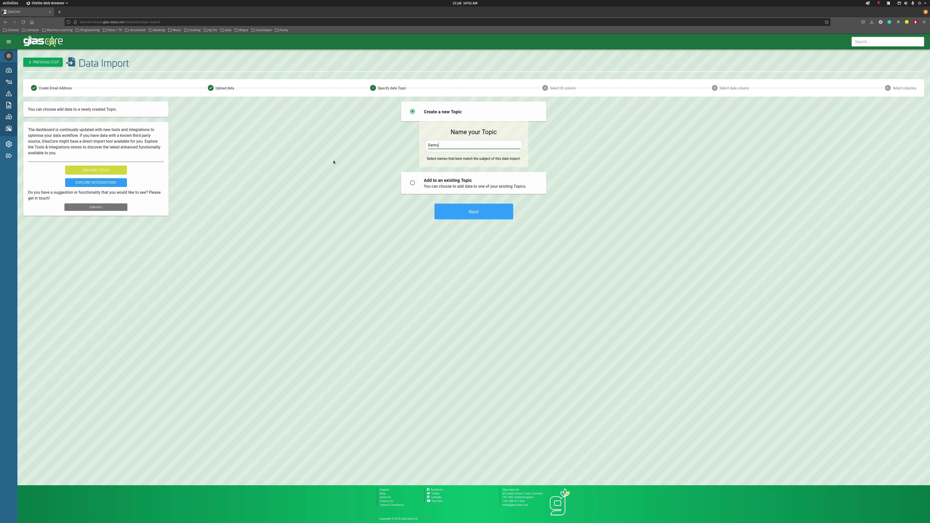
click(468, 218)
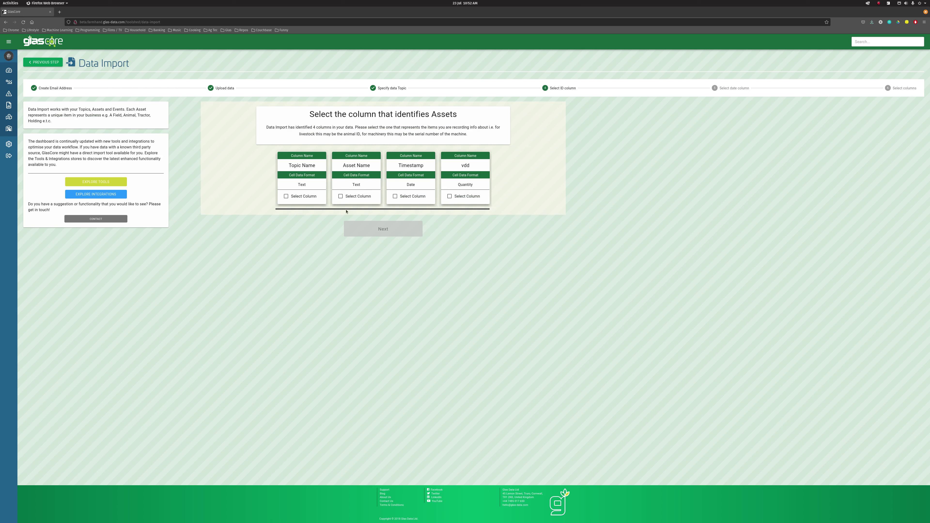
click(341, 197)
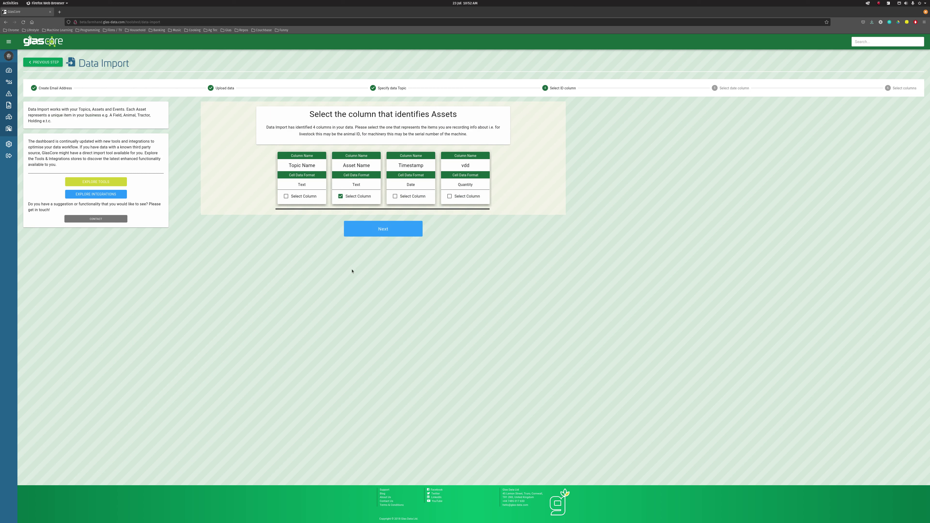
click(377, 235)
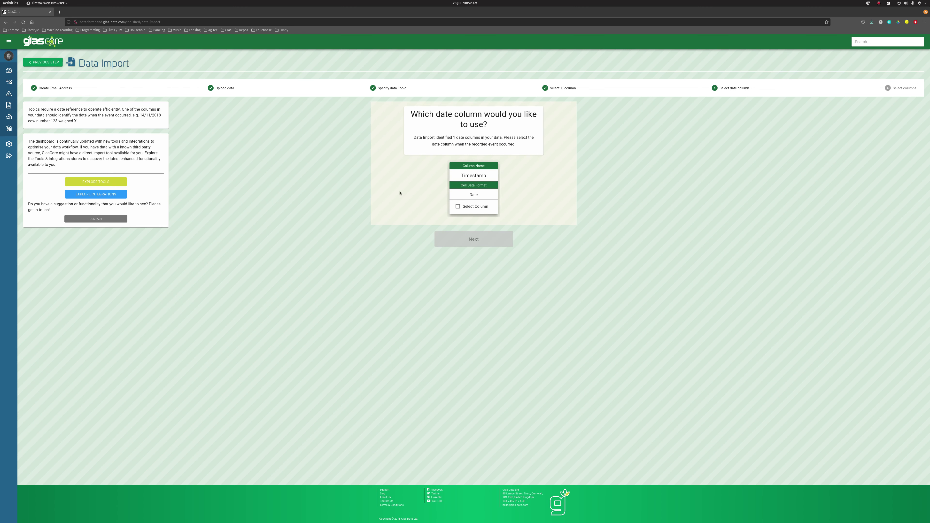
click(458, 206)
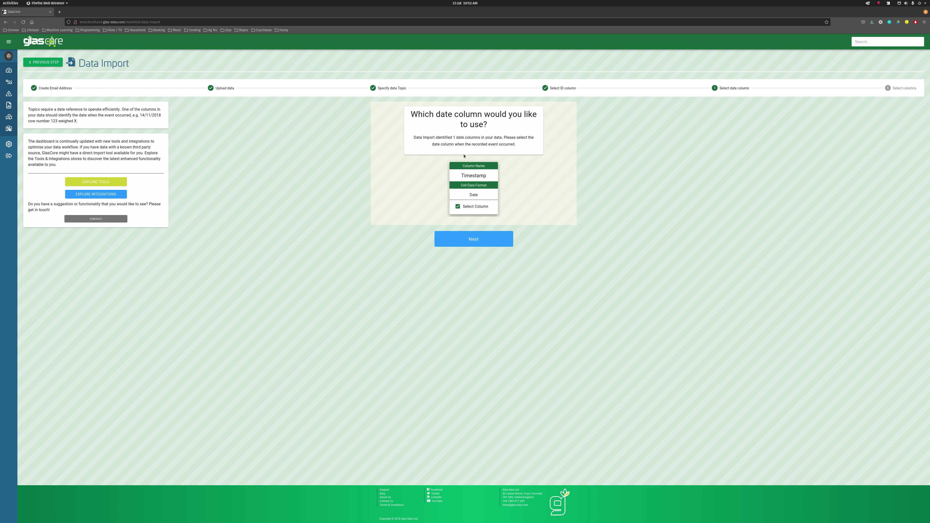
click(479, 245)
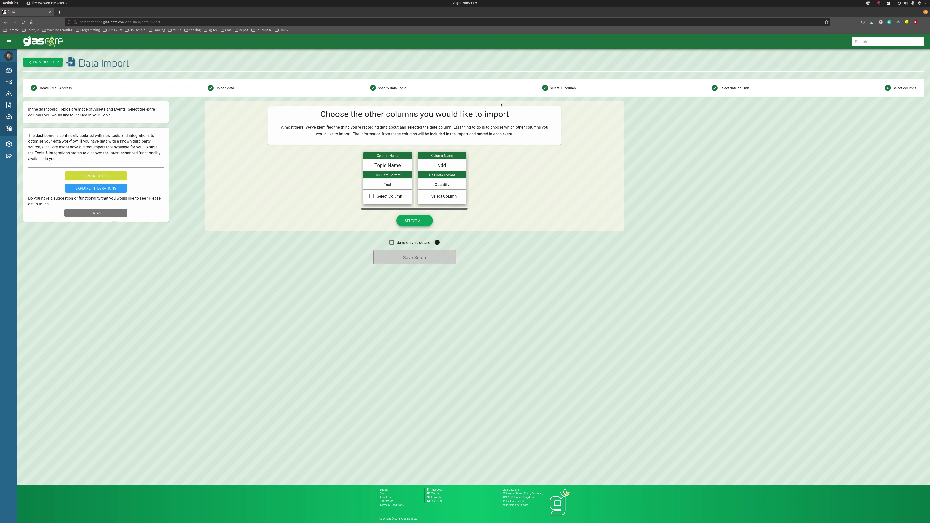
- Include the vdd column and tick Save only structure
click(447, 197)
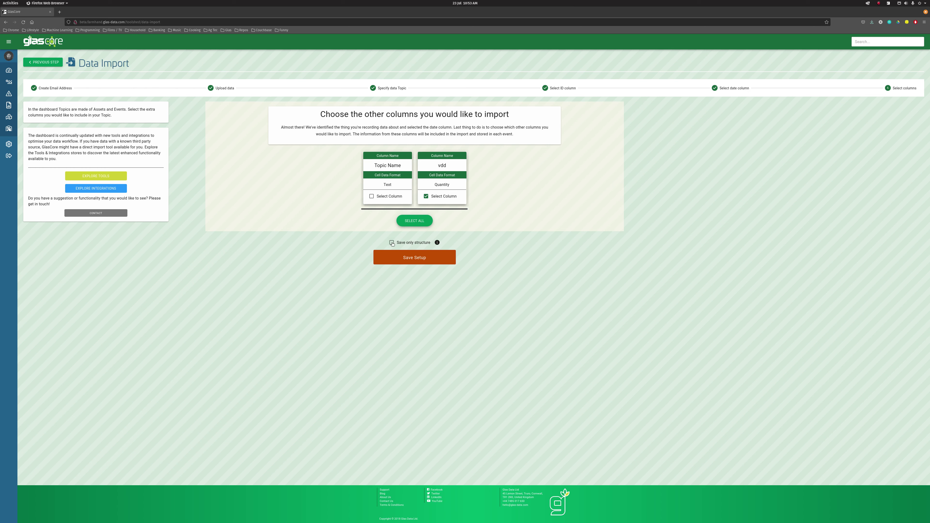
click(391, 243)
- Save the import setup, open the Demo topic under My Data, then switch windows with Alt+Tab
click(415, 263)
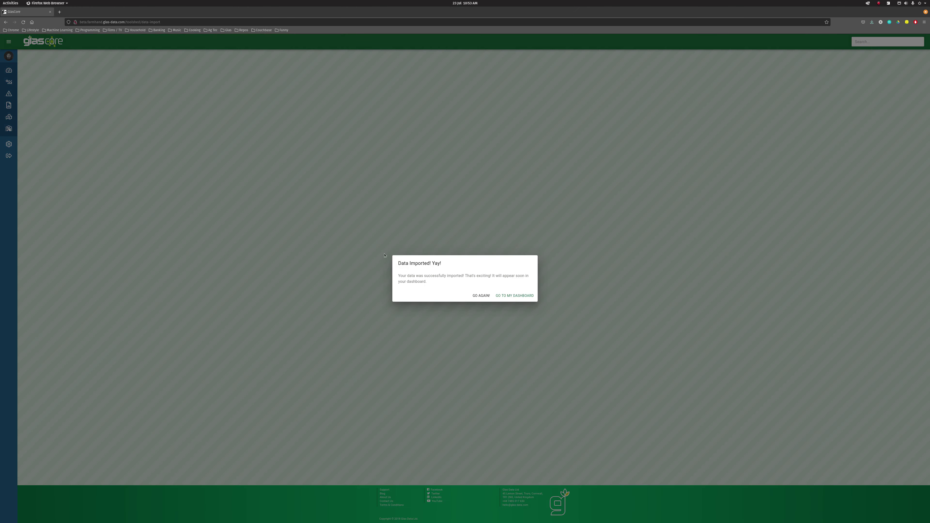
click(482, 296)
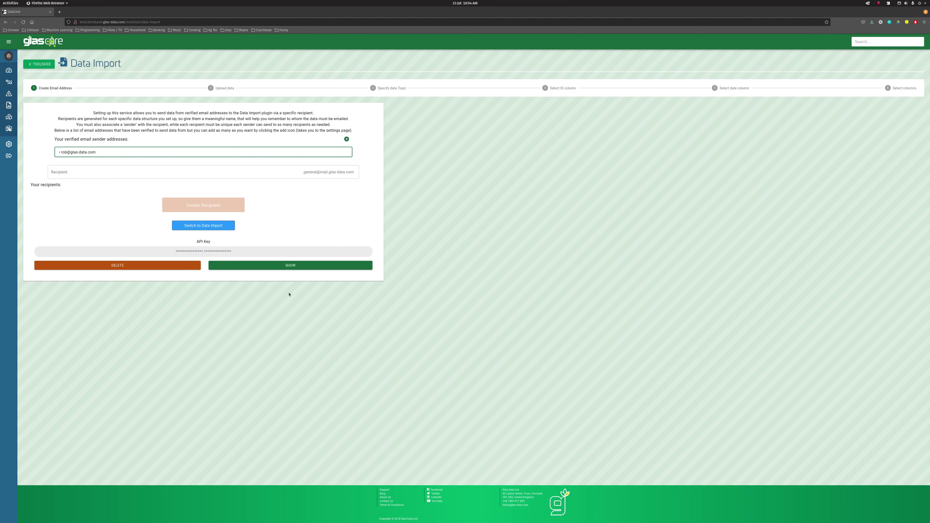
click(8, 105)
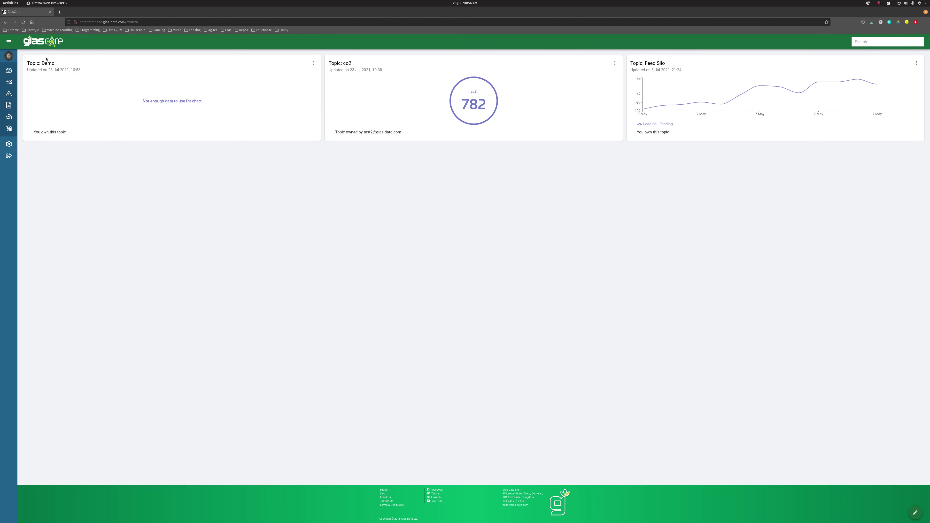
click(45, 66)
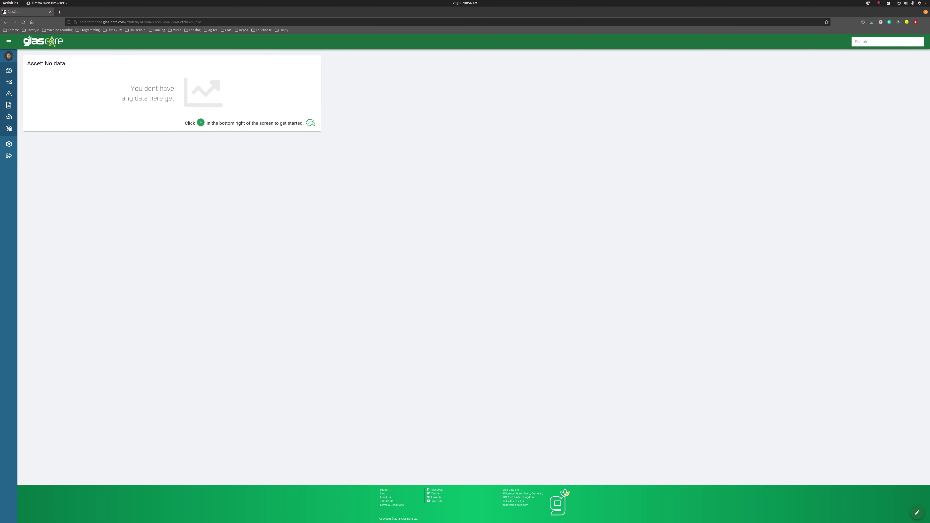
key(alt+Tab)
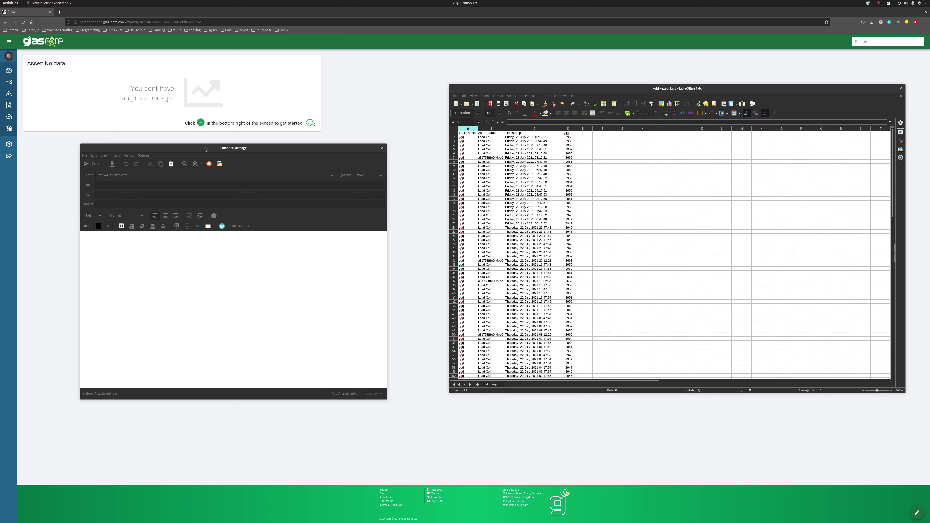
- Arrange the Compose Message draft and the vdd - export.csv Calc window side by side
click(206, 149)
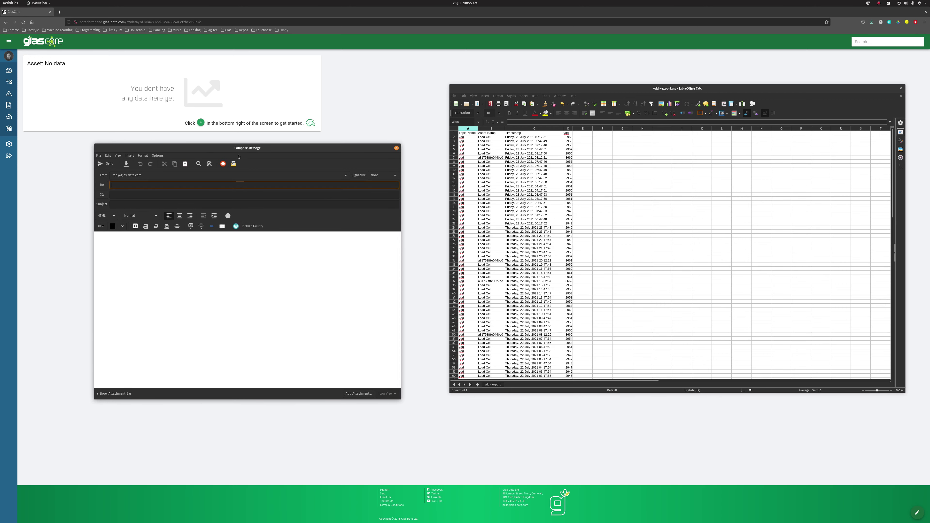
drag(238, 157, 234, 162)
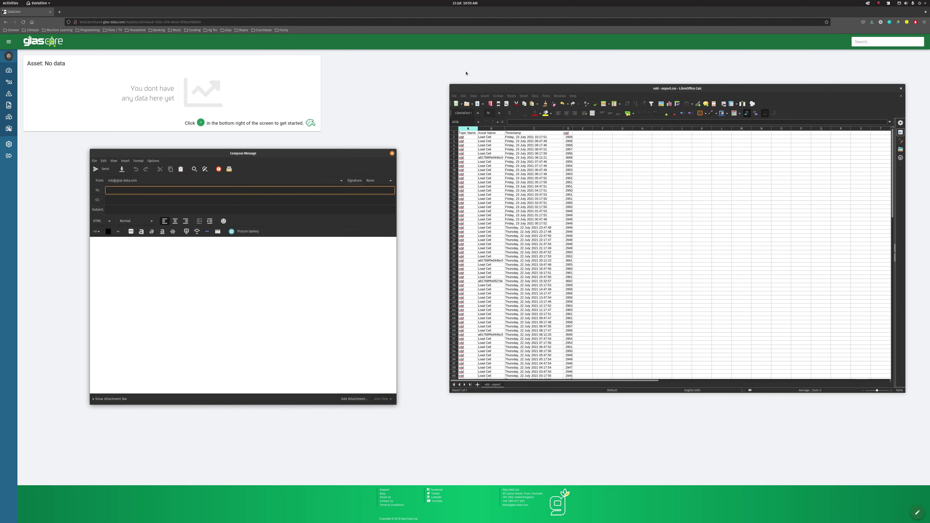
mouse_move(492, 89)
mouse_down()
mouse_move(501, 98)
mouse_move(472, 92)
mouse_move(483, 87)
mouse_up()
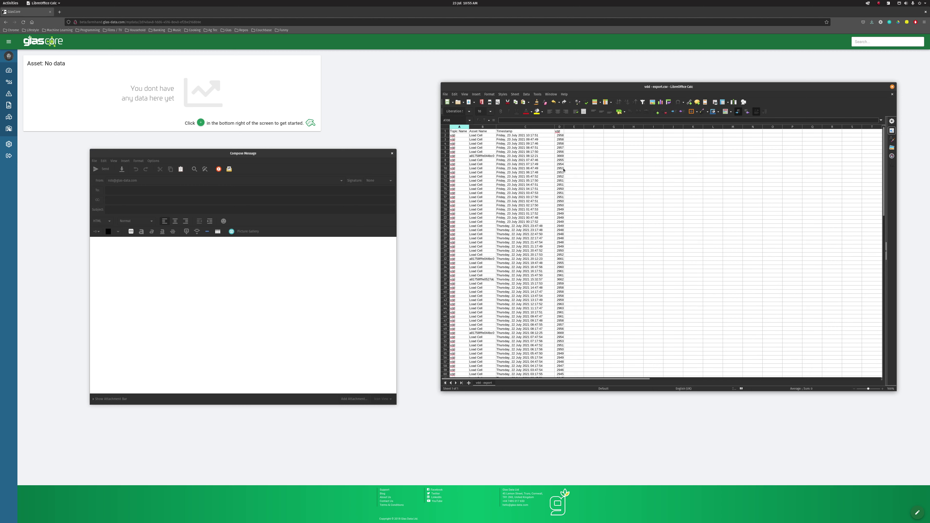
- Check the export's vdd readings, timestamps and Load Cell asset names, then return to GlasCore in Firefox
click(560, 137)
key(Down)
key(Down)
click(543, 137)
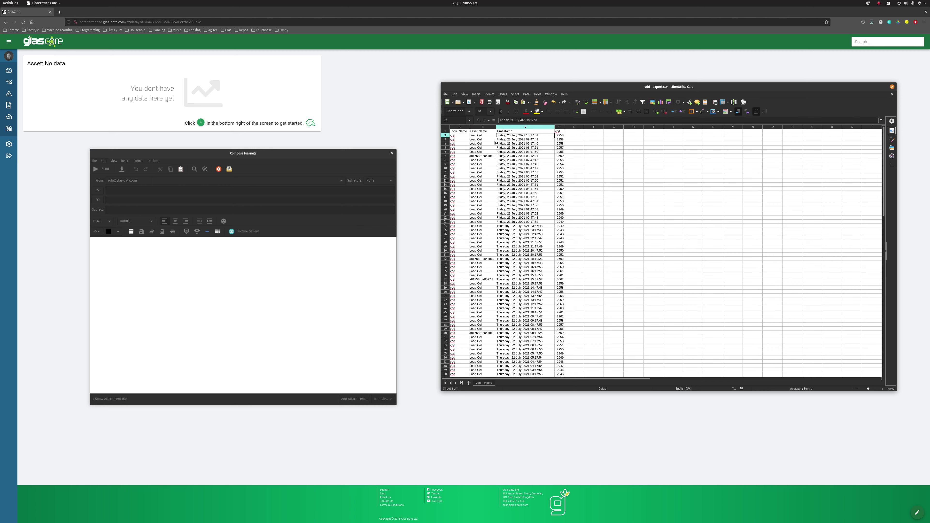
click(487, 135)
key(Down)
key(Down)
key(Down)
key(Down)
key(Down)
key(Down)
key(Down)
key(Down)
key(Down)
key(Down)
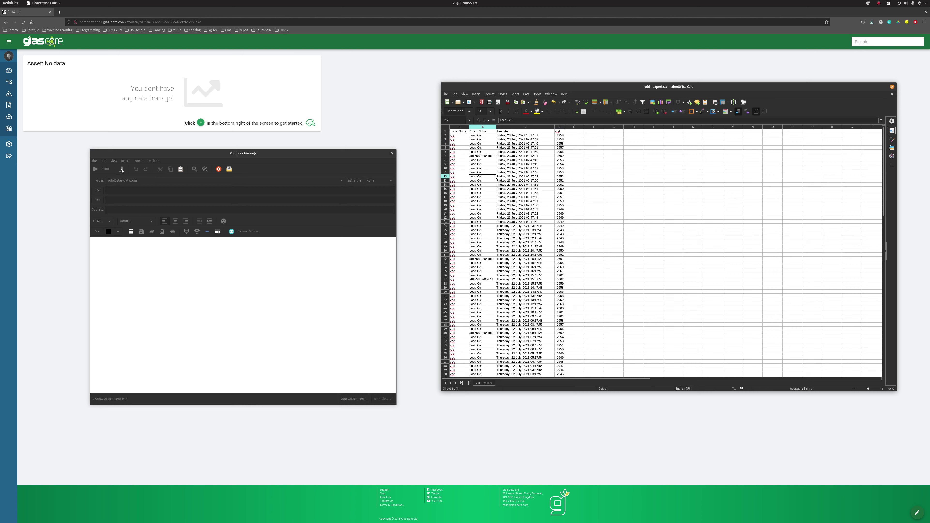
drag(153, 153, 159, 149)
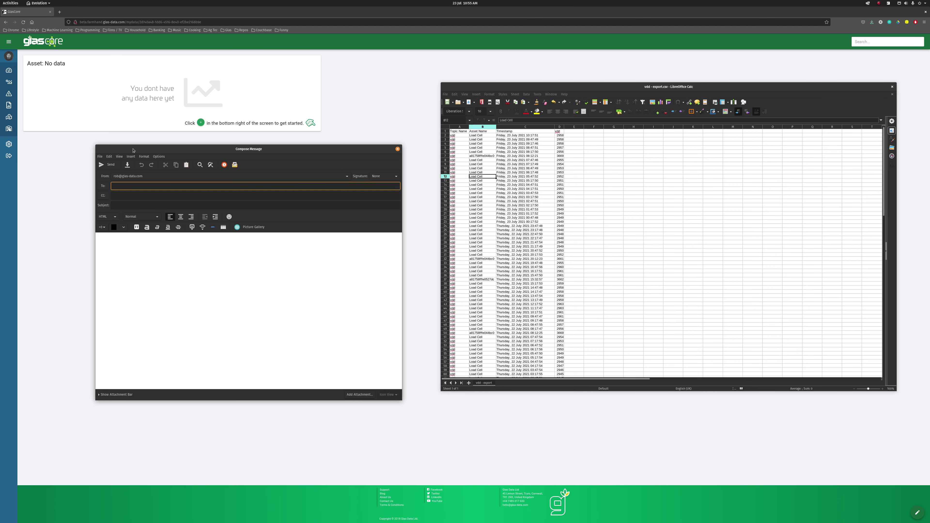
click(51, 172)
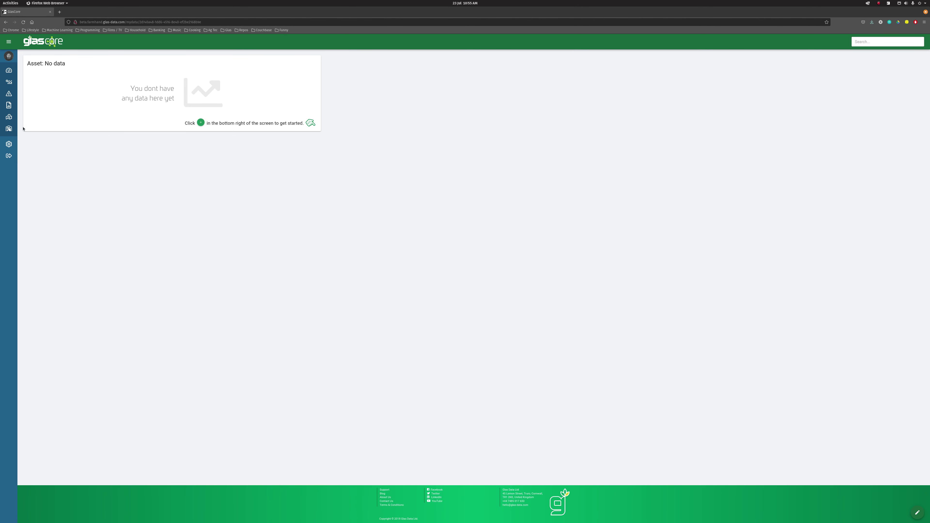
- Open the Toolshed's Data Import email setup, select the demo recipient address, and bring the draft forward
click(9, 129)
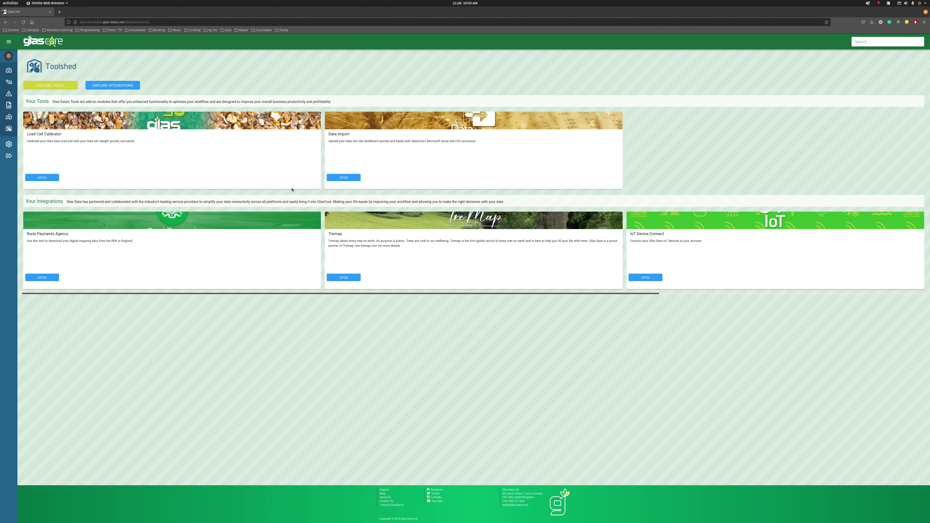
click(344, 177)
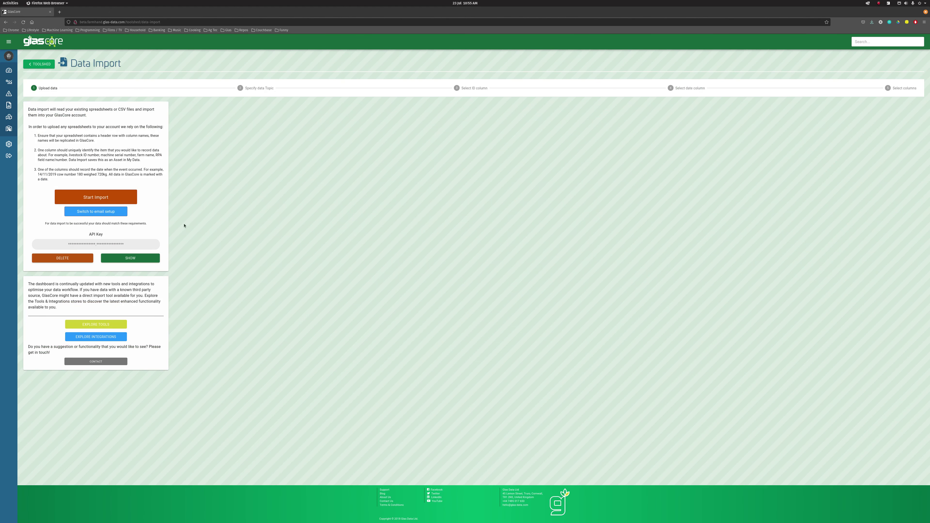
click(110, 211)
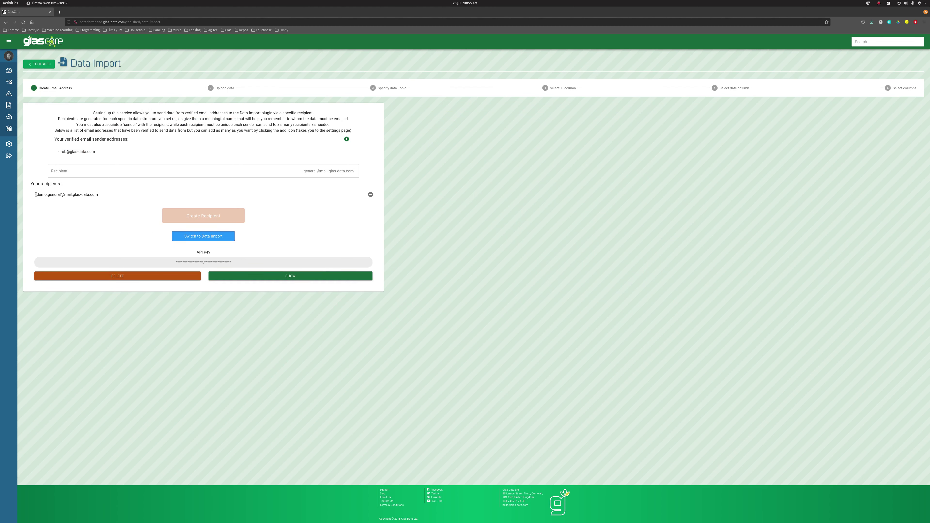
drag(36, 195, 97, 195)
key(ctrl+c)
click(44, 195)
key(super)
click(205, 440)
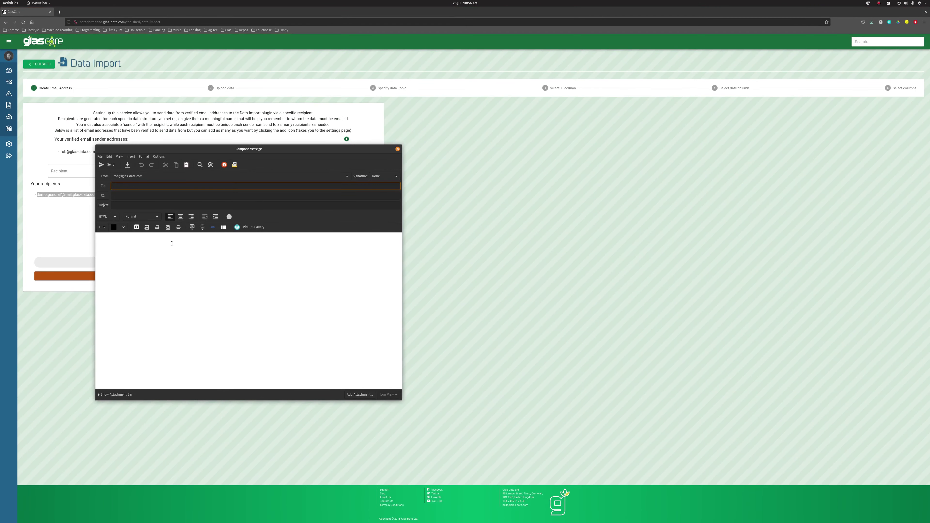
- Paste the demo recipient address into the draft's To field and move the composer aside
middle_click(123, 186)
click(151, 248)
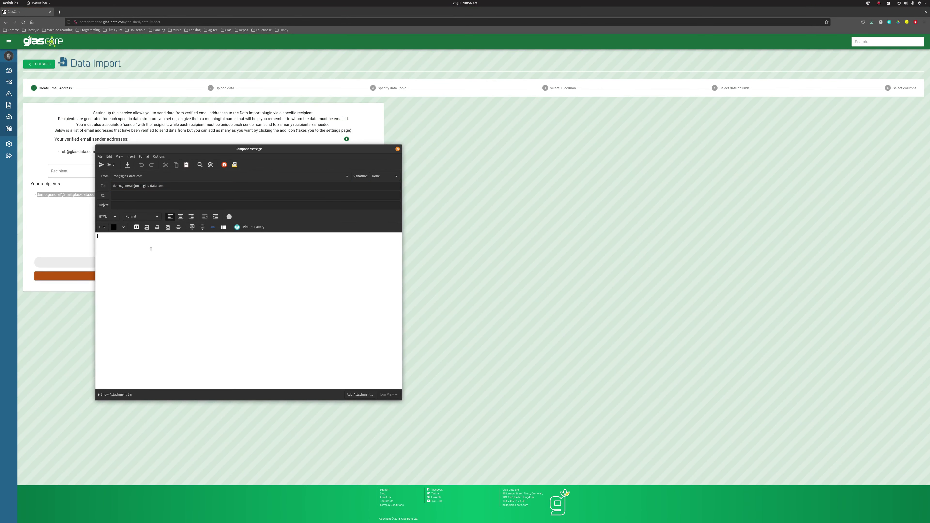
drag(139, 151, 461, 138)
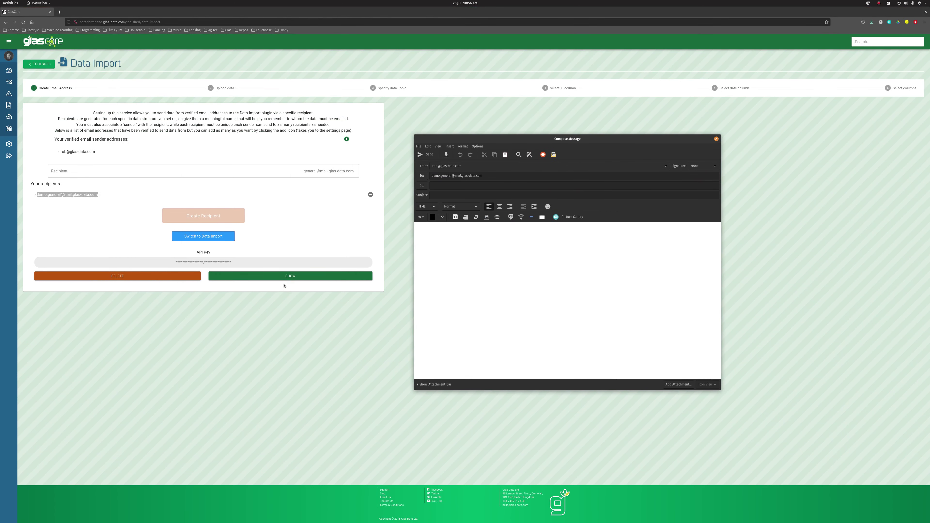
- Reveal and copy the Data Import API key, then mask it again
click(274, 316)
click(260, 276)
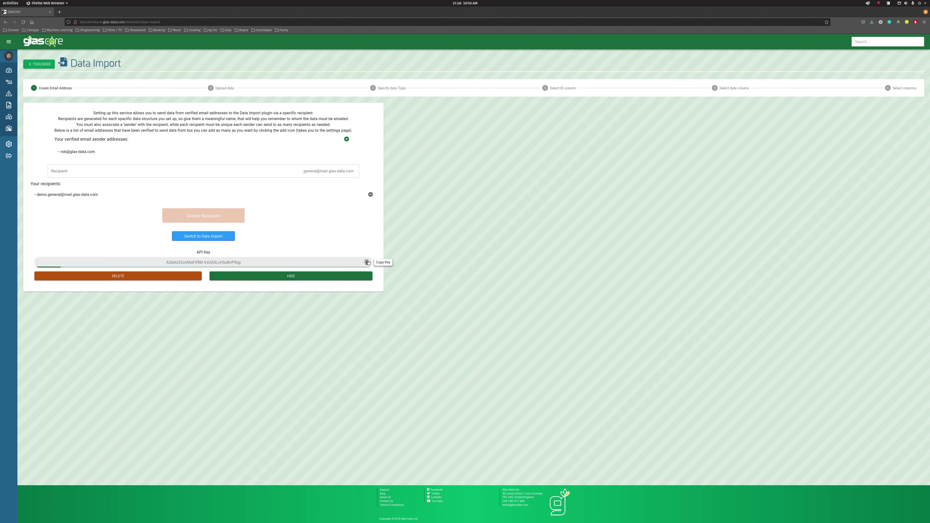
click(277, 275)
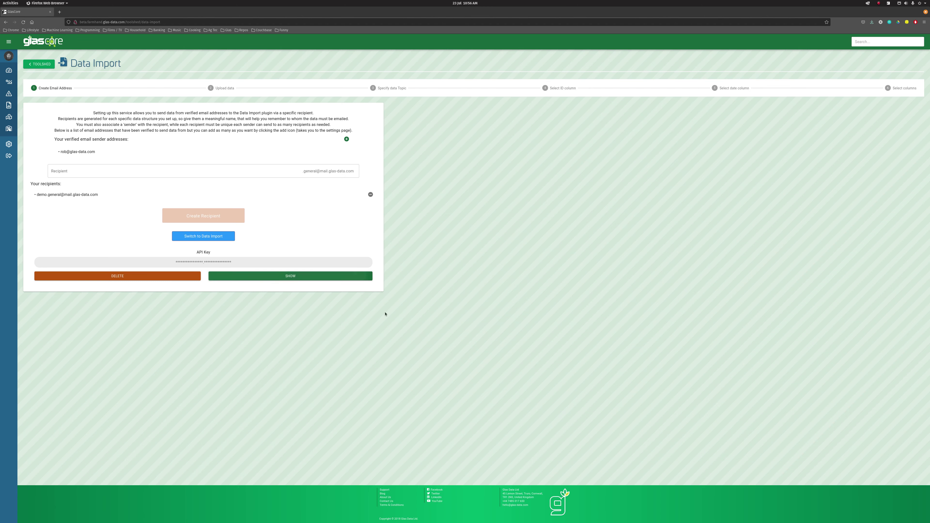
key(super)
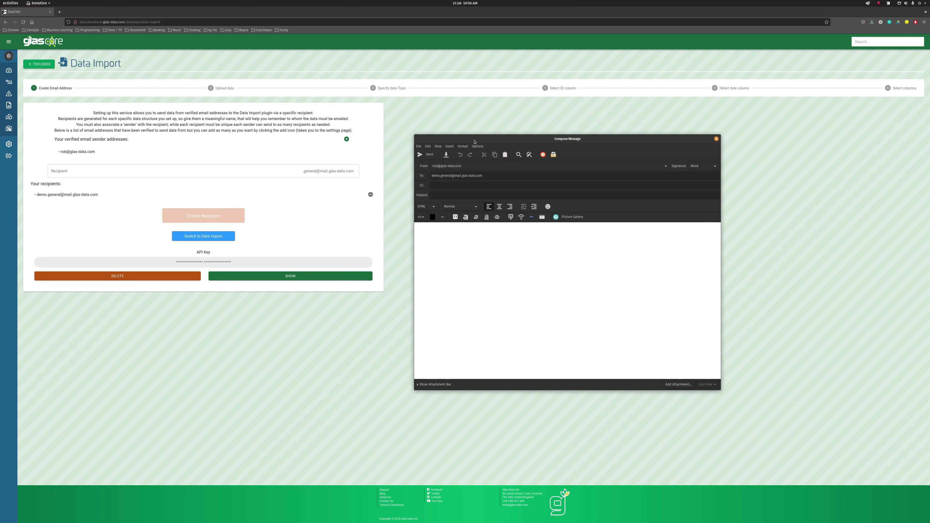
- Paste the copied API key as the email's subject line
drag(475, 141, 282, 149)
click(266, 203)
key(ctrl+v)
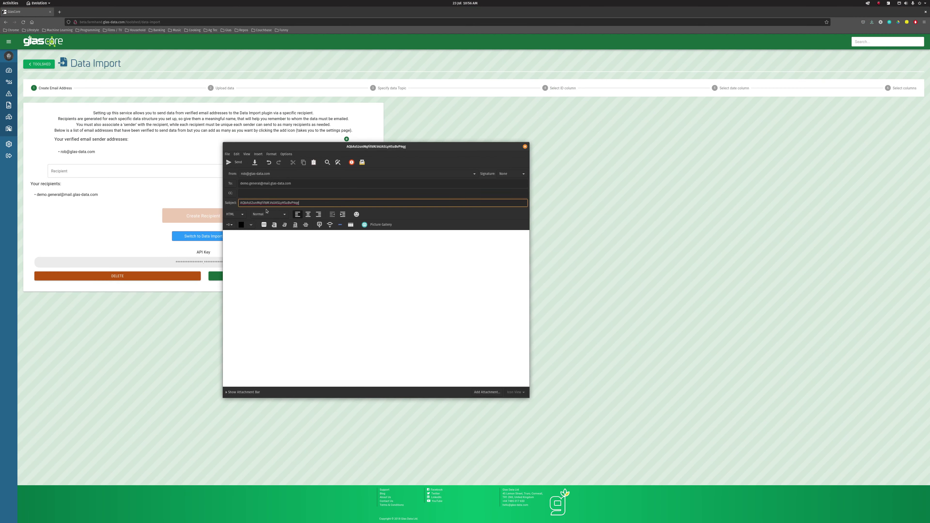
click(284, 256)
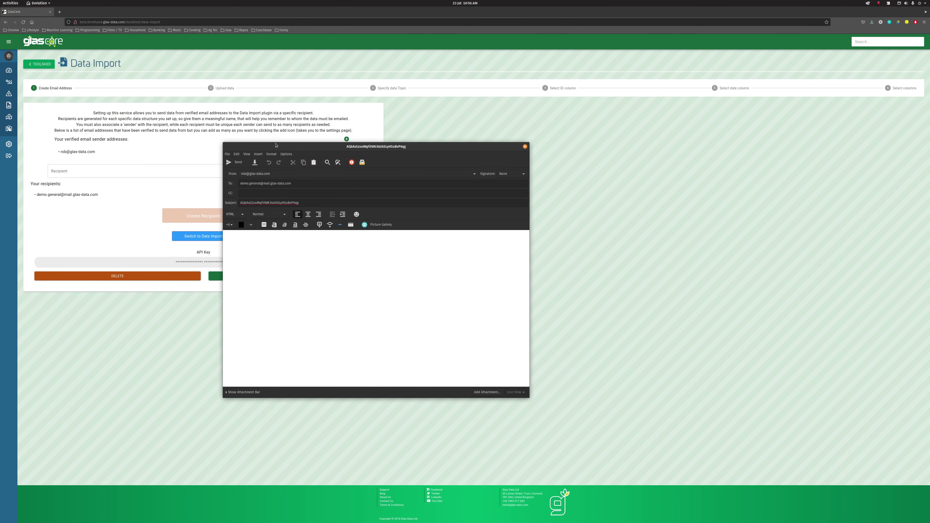
drag(276, 145, 289, 138)
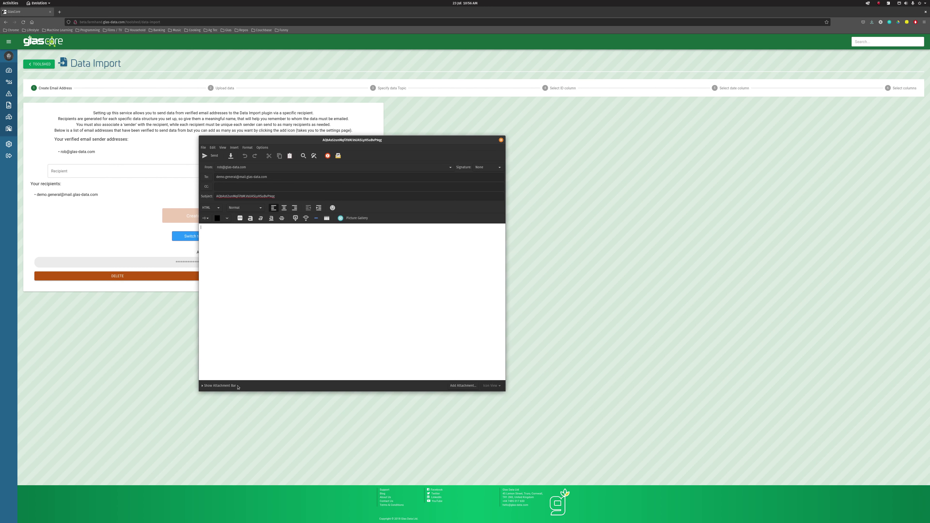
- Attach vdd - export.csv from Downloads and send the email
click(463, 385)
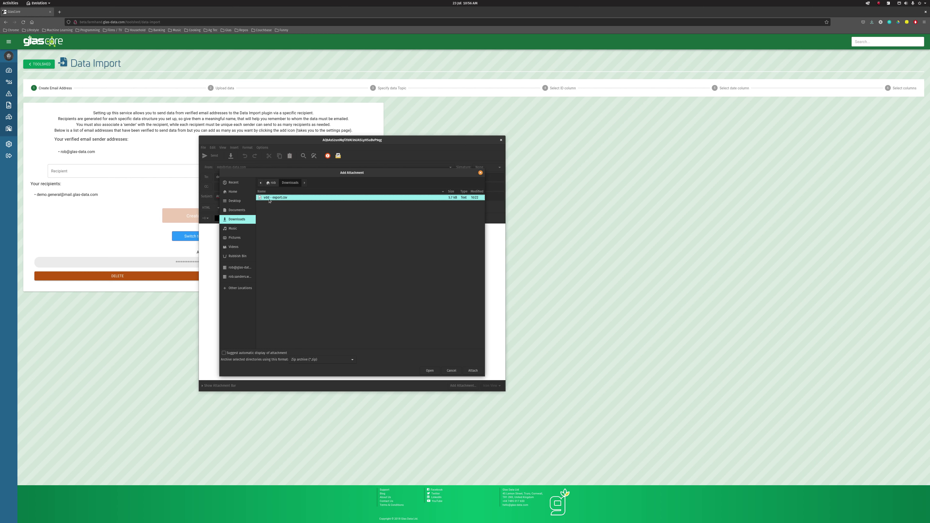
click(430, 371)
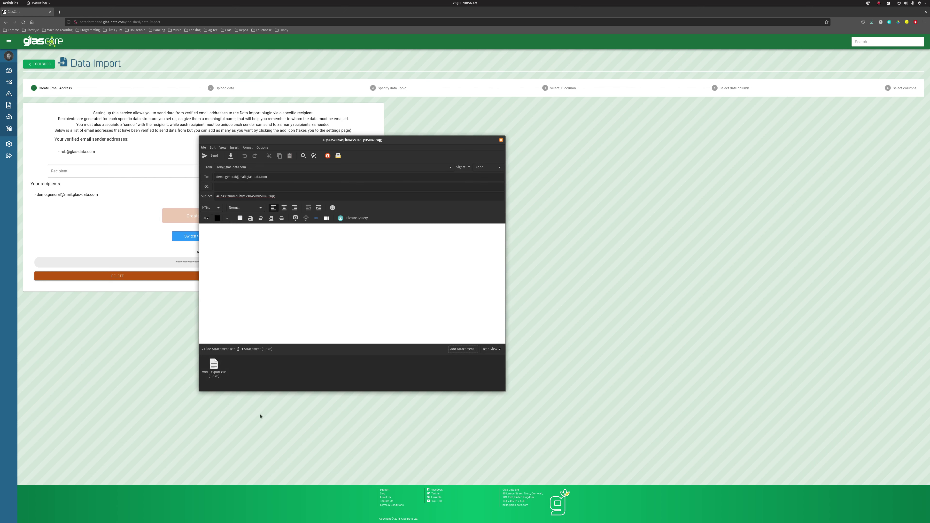
click(213, 156)
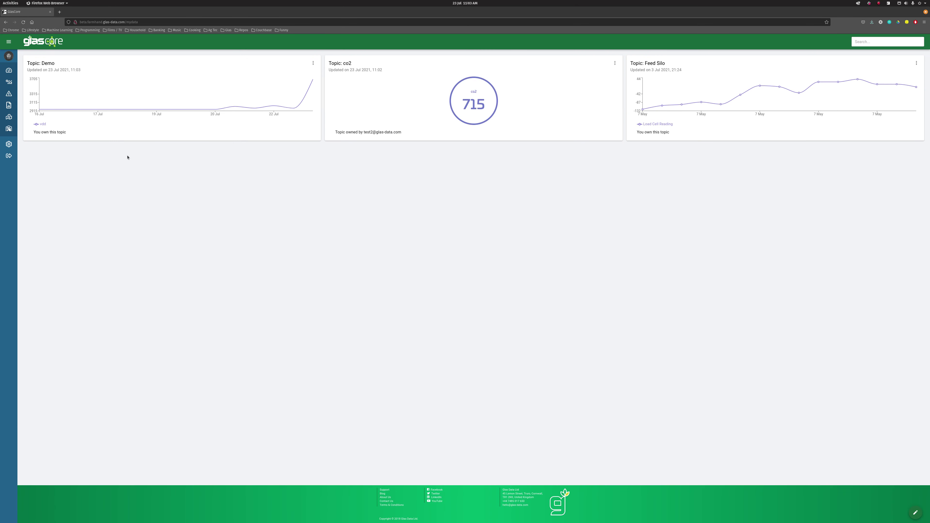
- Open the Demo topic's Load Cell asset to view its 23 Jul vdd records
mouse_move(52, 87)
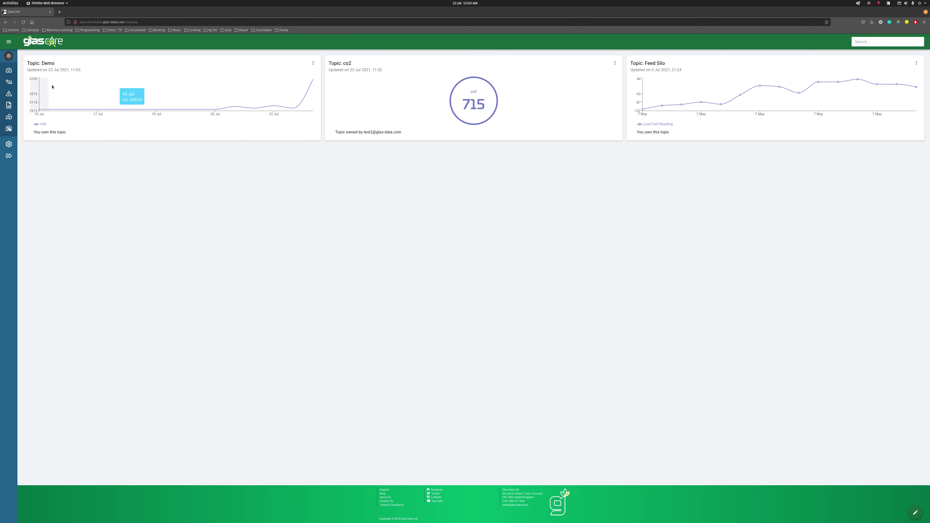
click(43, 65)
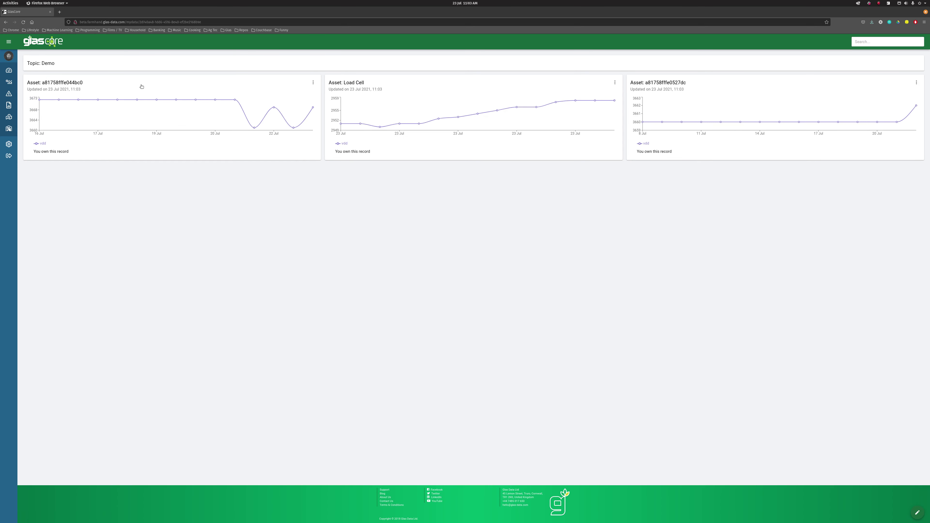
click(374, 86)
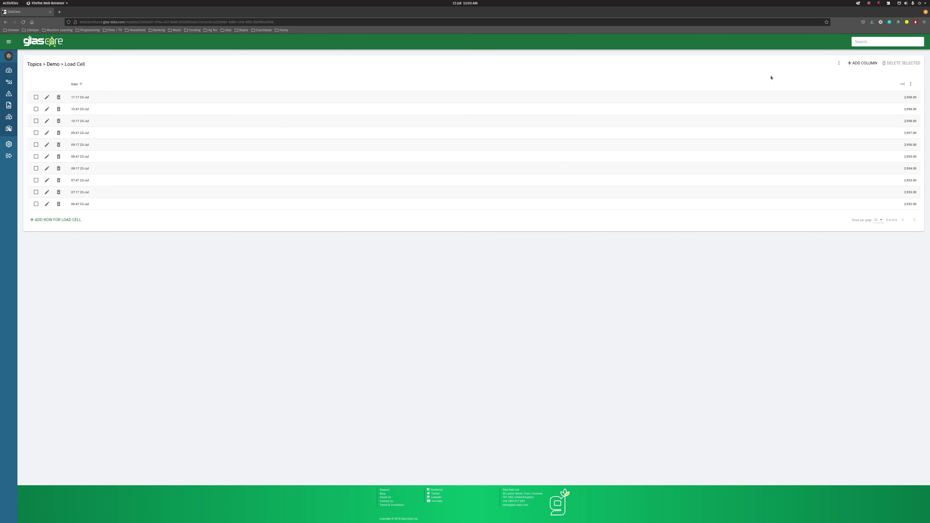